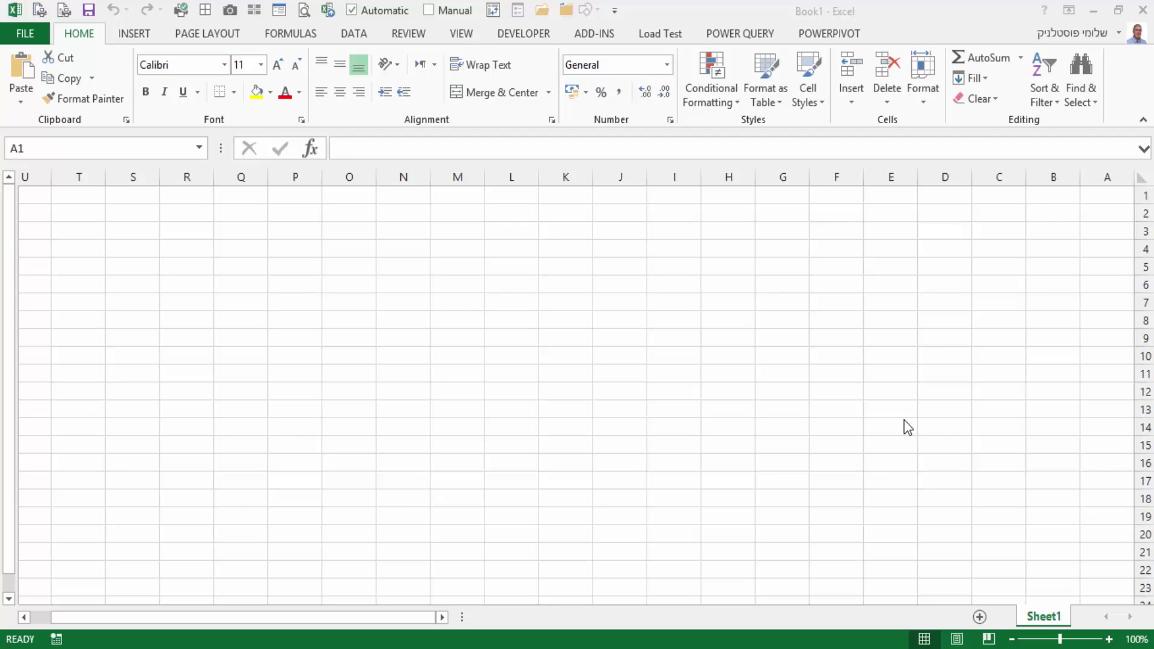
# Focus the Excel window and show the POWER QUERY ribbon tab for Book1
pyautogui.click(756, 7)
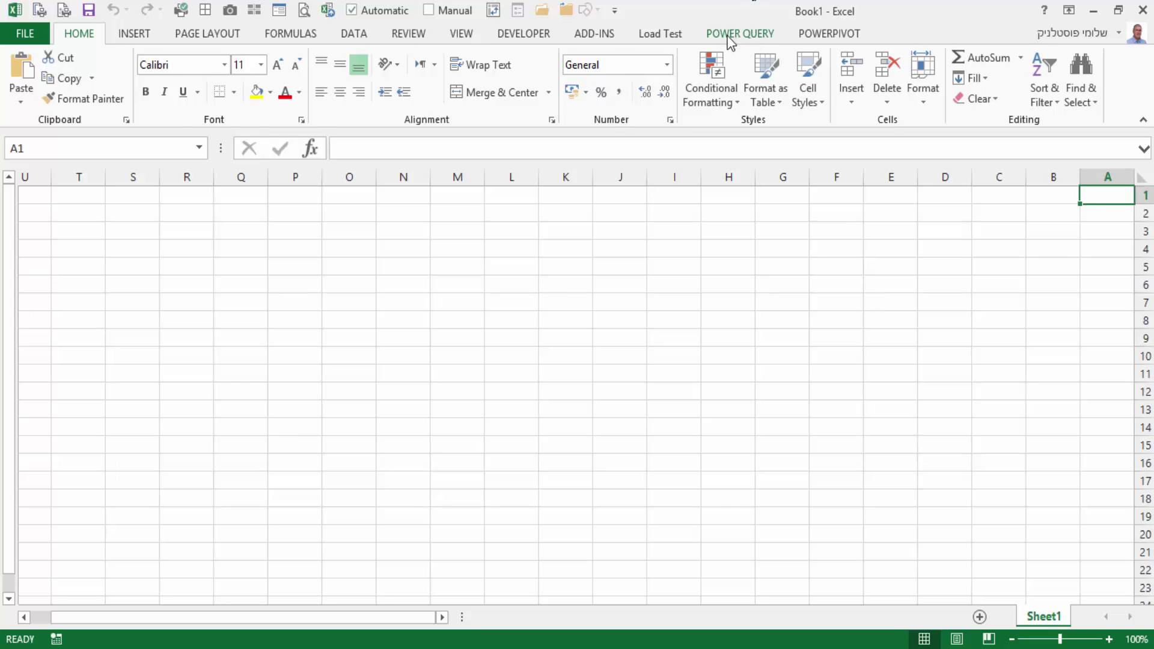
pyautogui.click(729, 35)
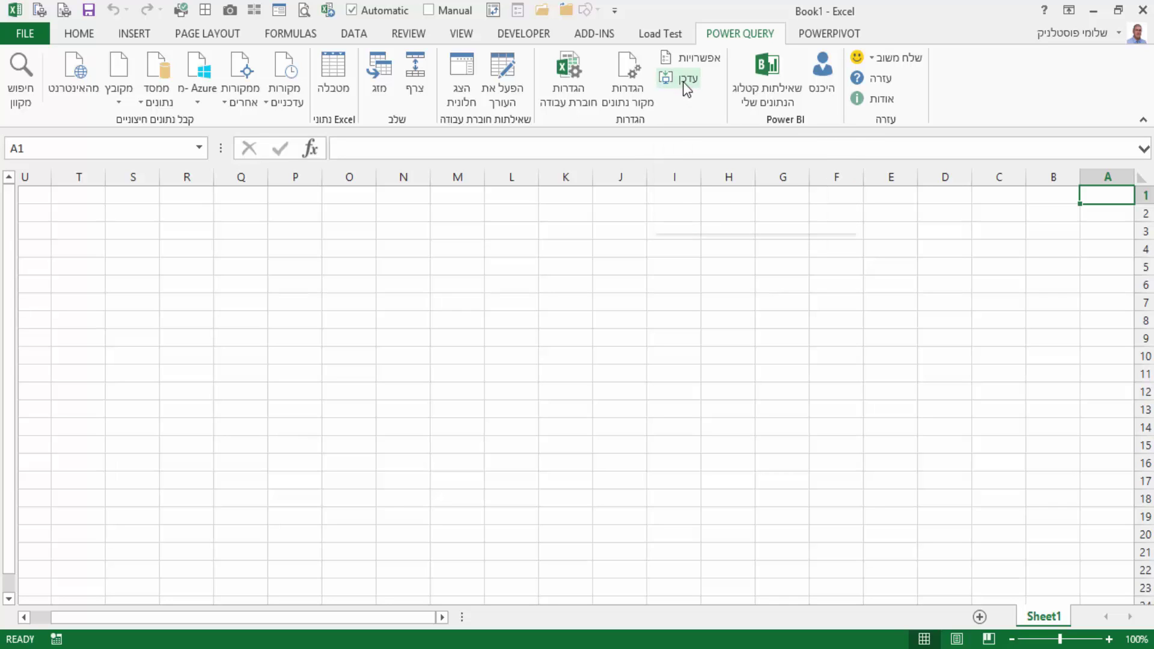
# Run Power Query's Update command from the Settings group
pyautogui.click(684, 84)
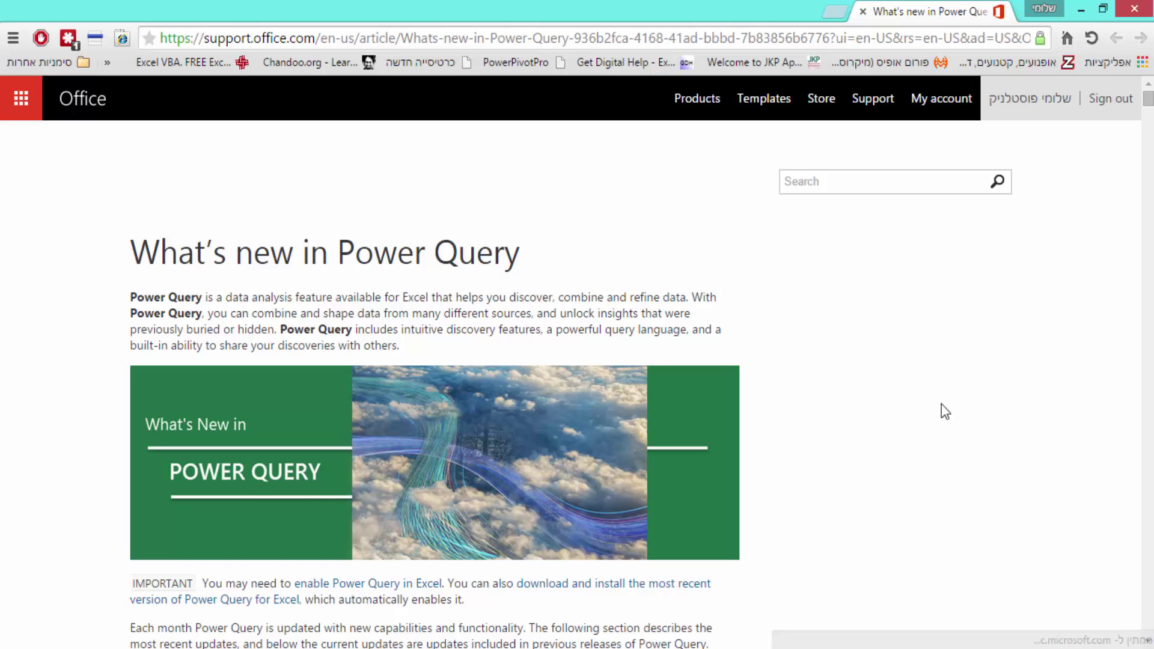
# Follow The Current Update's Download link to the Power Query 2.22.4007.242 download page
pyautogui.scroll(-3, 944, 319)
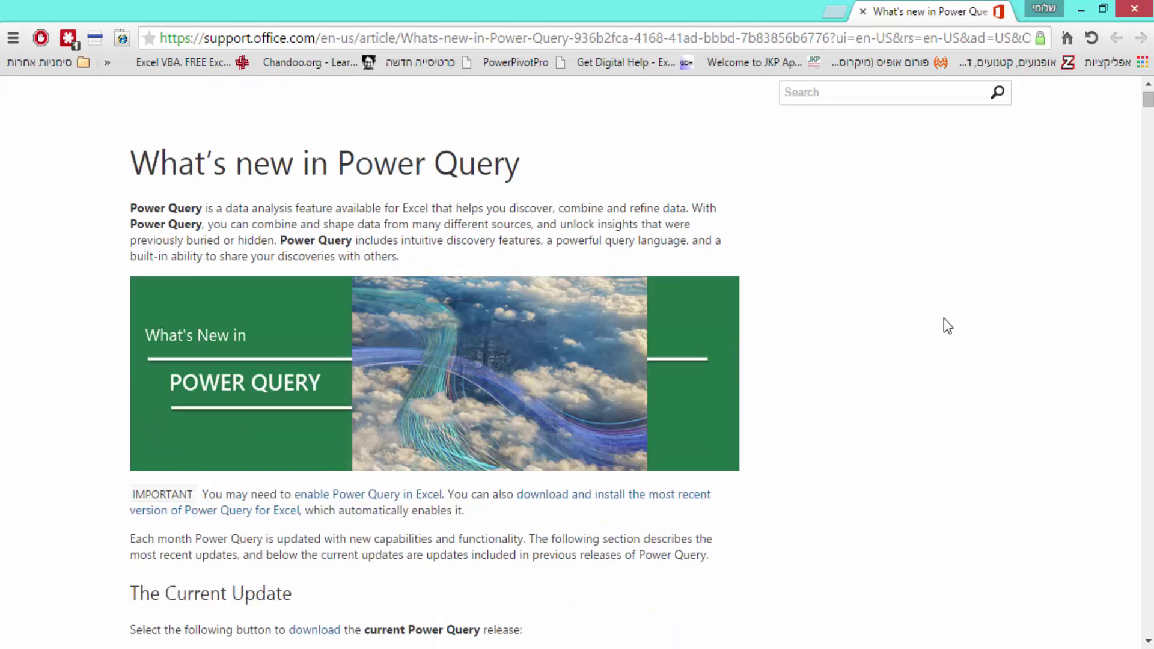
pyautogui.scroll(-5, 695, 361)
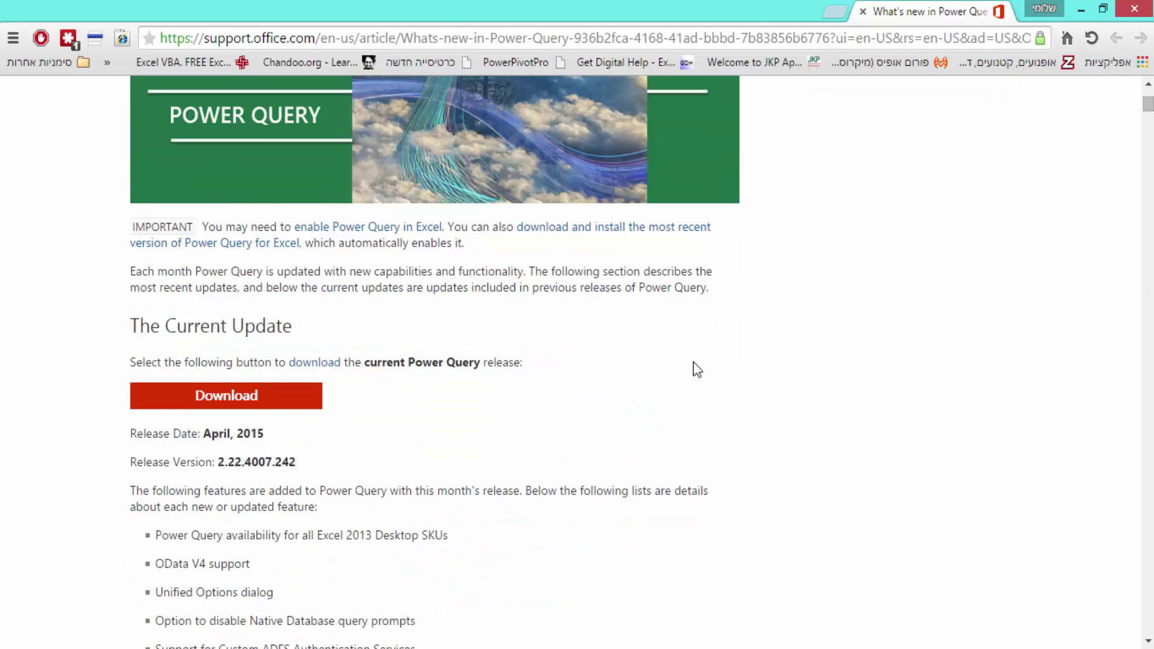
pyautogui.scroll(-2, 690, 363)
pyautogui.scroll(-6, 601, 337)
pyautogui.scroll(-3, 610, 330)
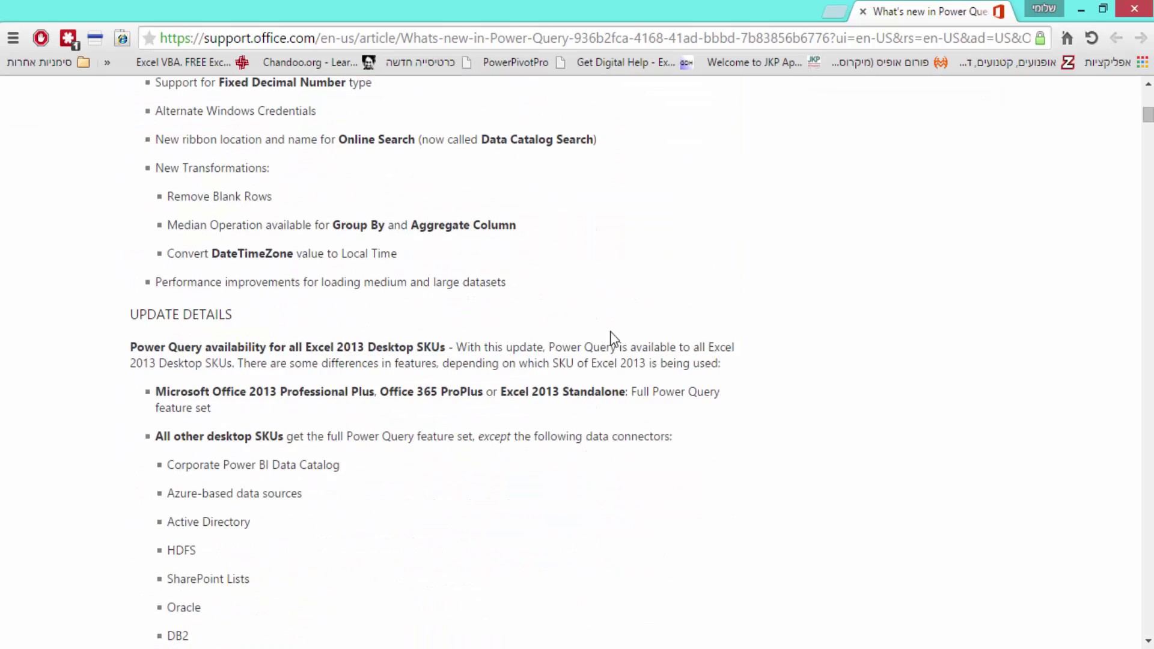
pyautogui.scroll(-6, 611, 330)
pyautogui.scroll(-3, 611, 332)
pyautogui.scroll(-4, 610, 332)
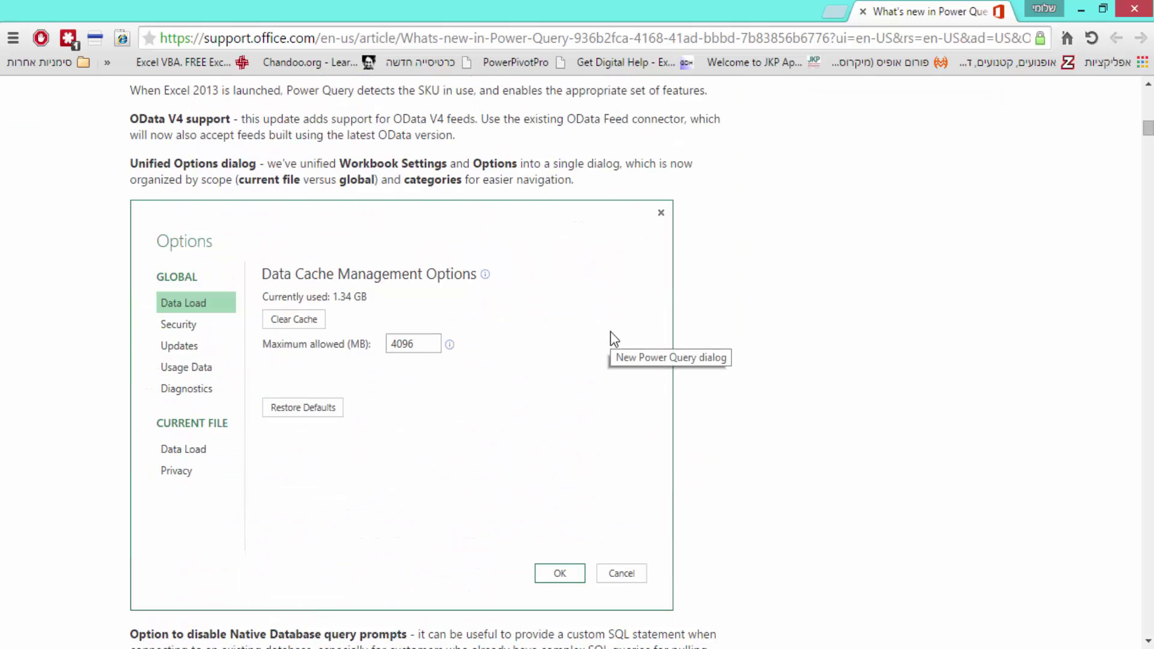
pyautogui.scroll(-3, 611, 332)
pyautogui.scroll(5, 712, 364)
pyautogui.scroll(10, 714, 364)
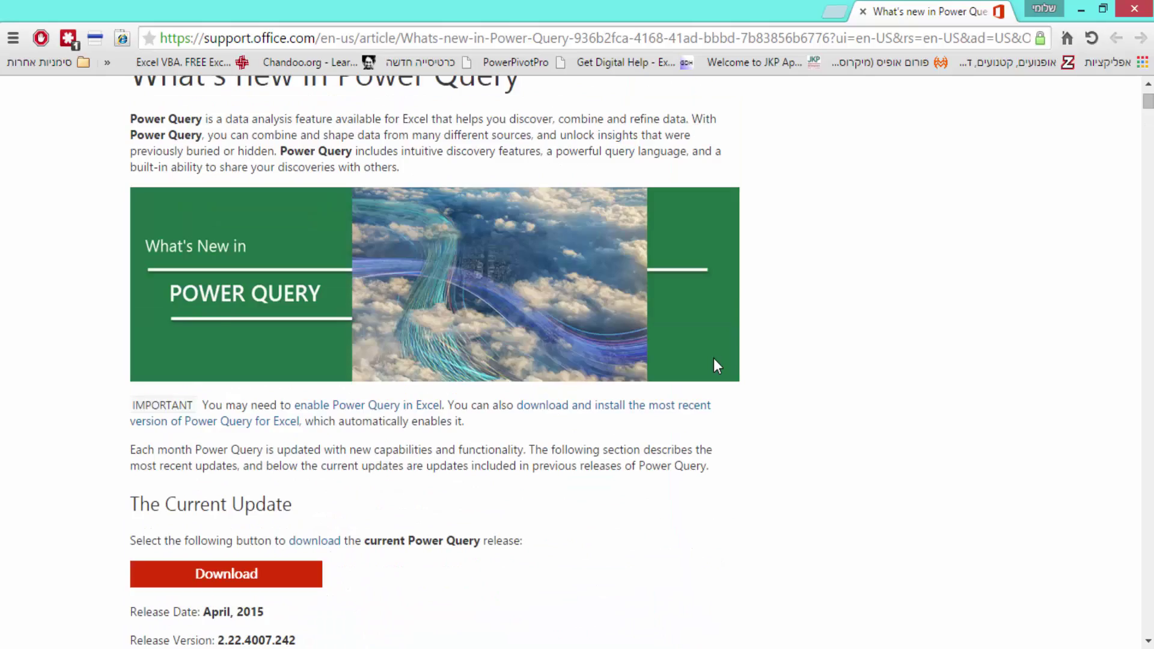
pyautogui.scroll(3, 714, 364)
pyautogui.scroll(-5, 713, 358)
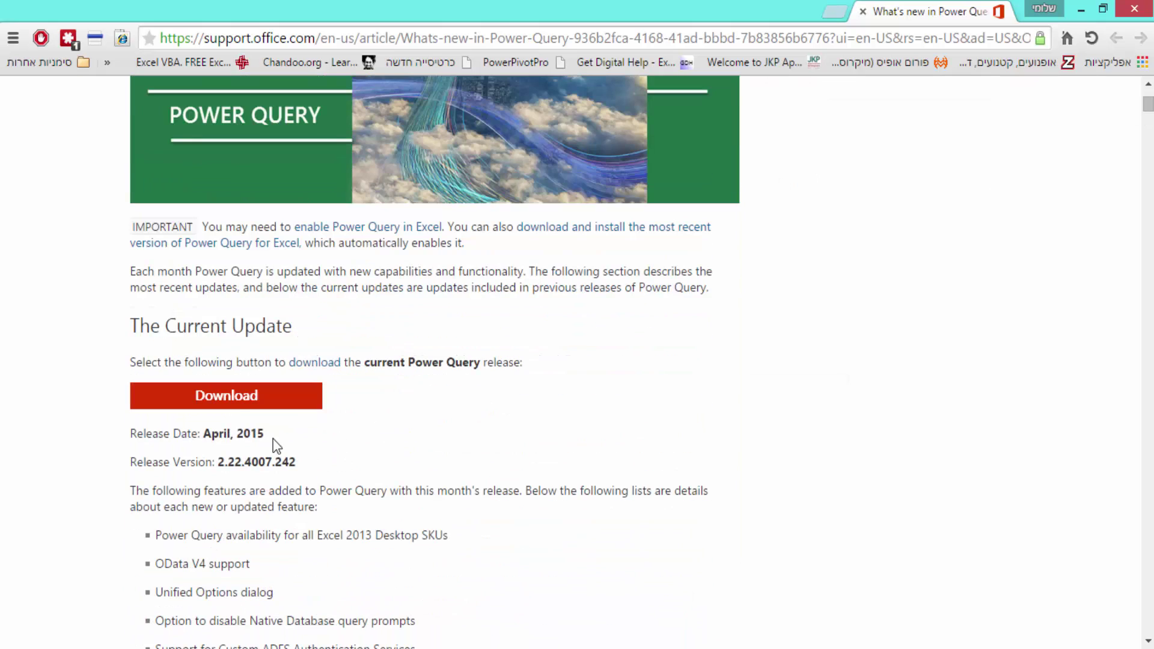
pyautogui.click(228, 401)
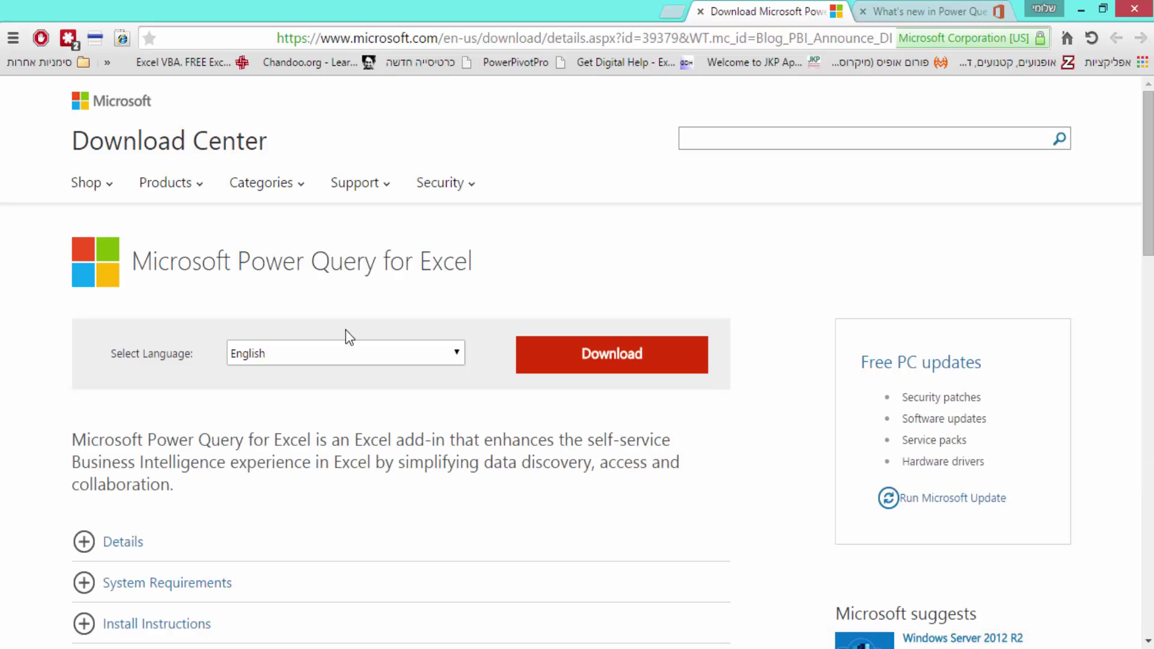
# Set the download language to Hebrew and bring up the list of installer files
pyautogui.click(458, 356)
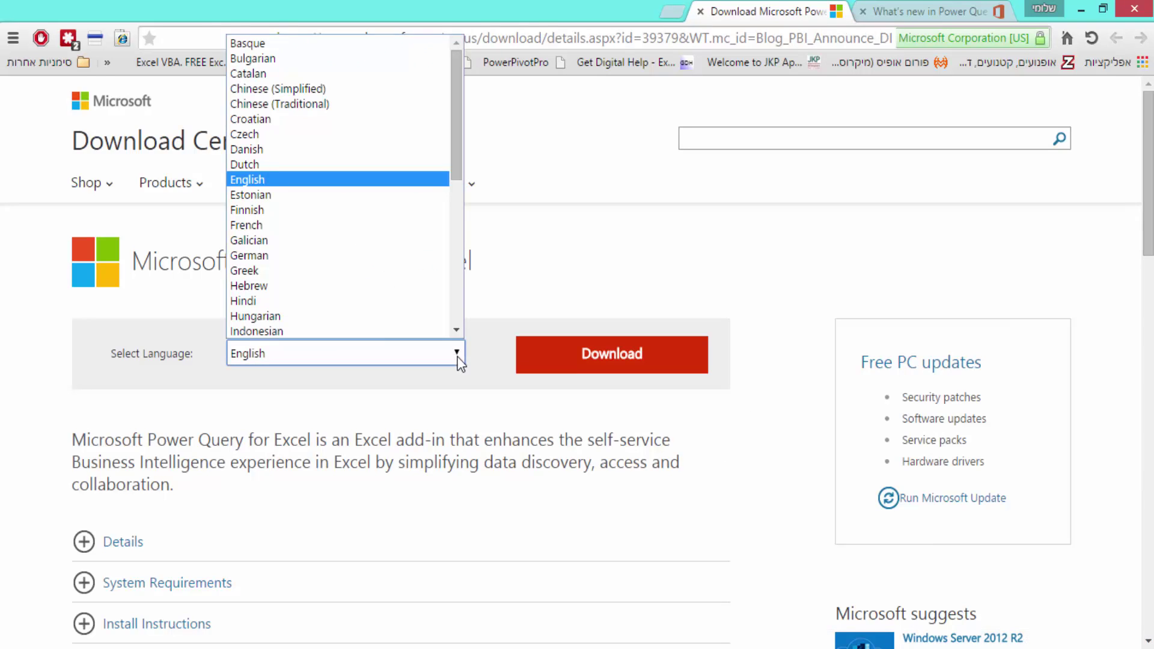
pyautogui.click(253, 286)
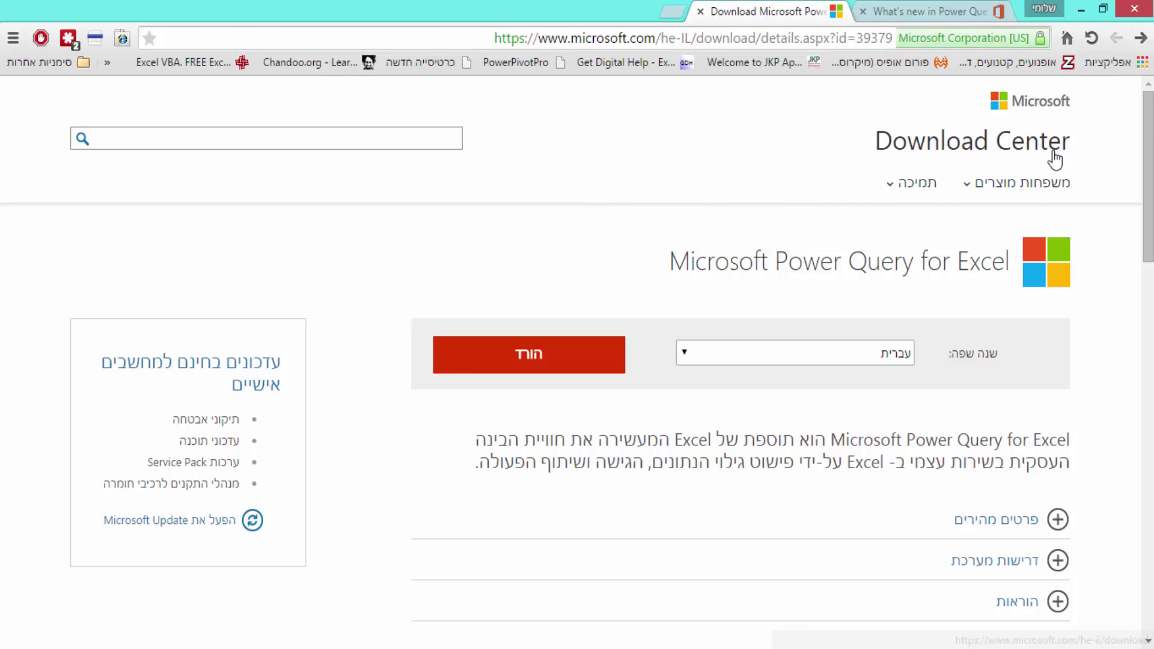
pyautogui.click(534, 362)
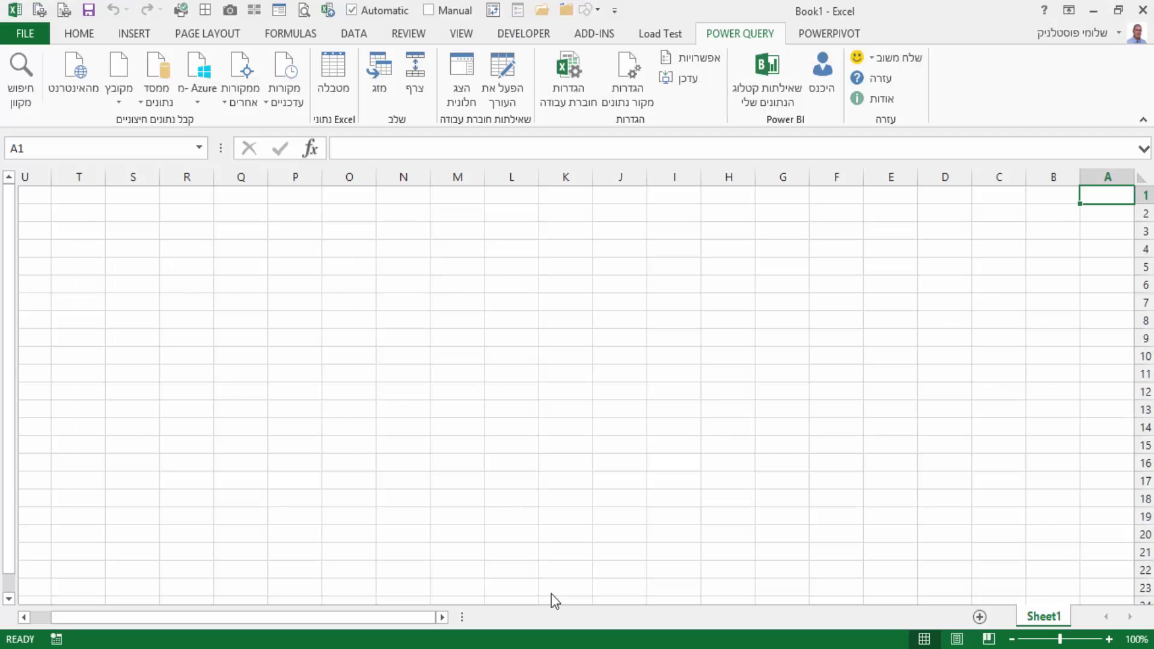
# Check via Account > About Excel that Excel is 32-bit, then close Excel
pyautogui.click(25, 33)
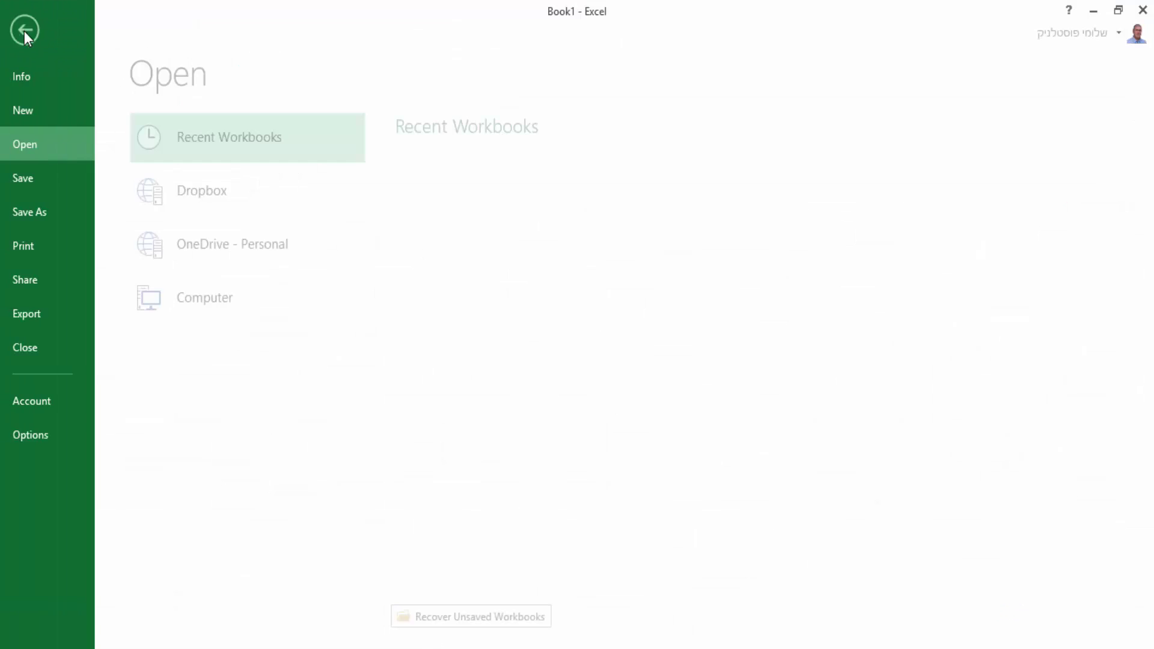
pyautogui.click(39, 409)
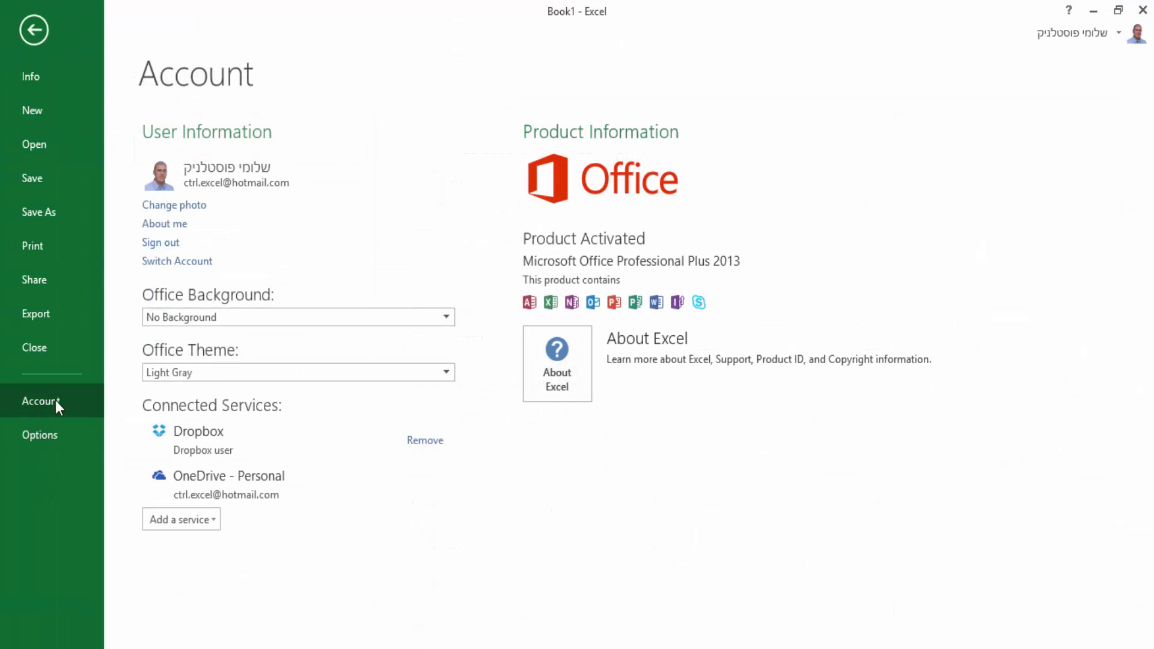
pyautogui.click(570, 387)
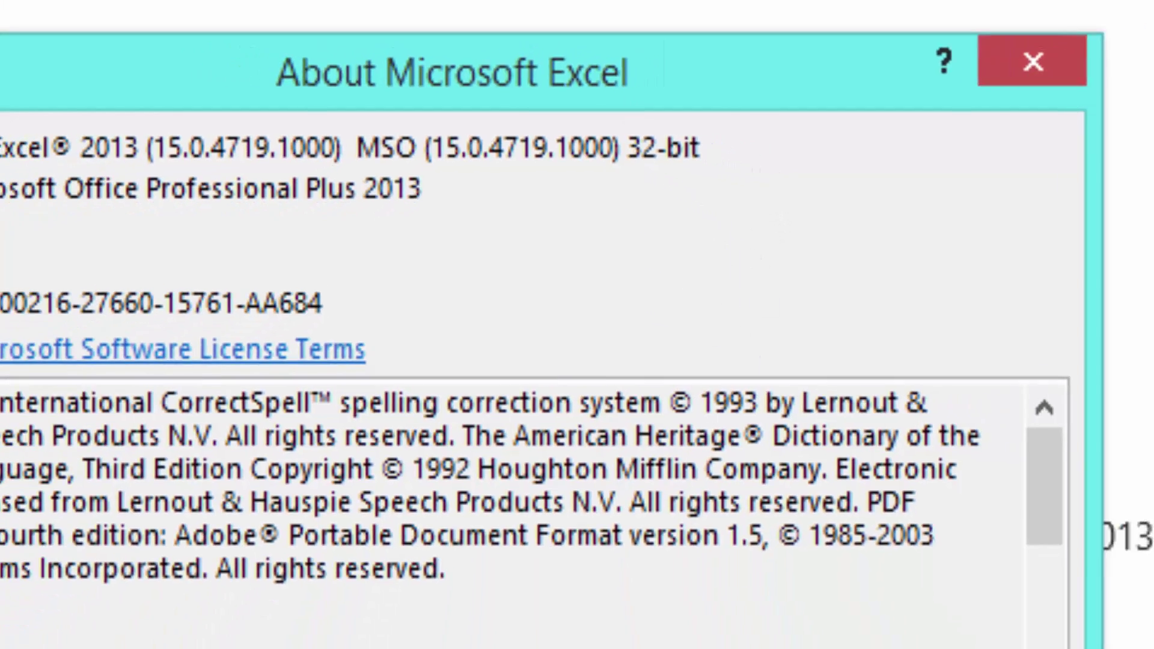
pyautogui.press('Escape')
pyautogui.click(37, 29)
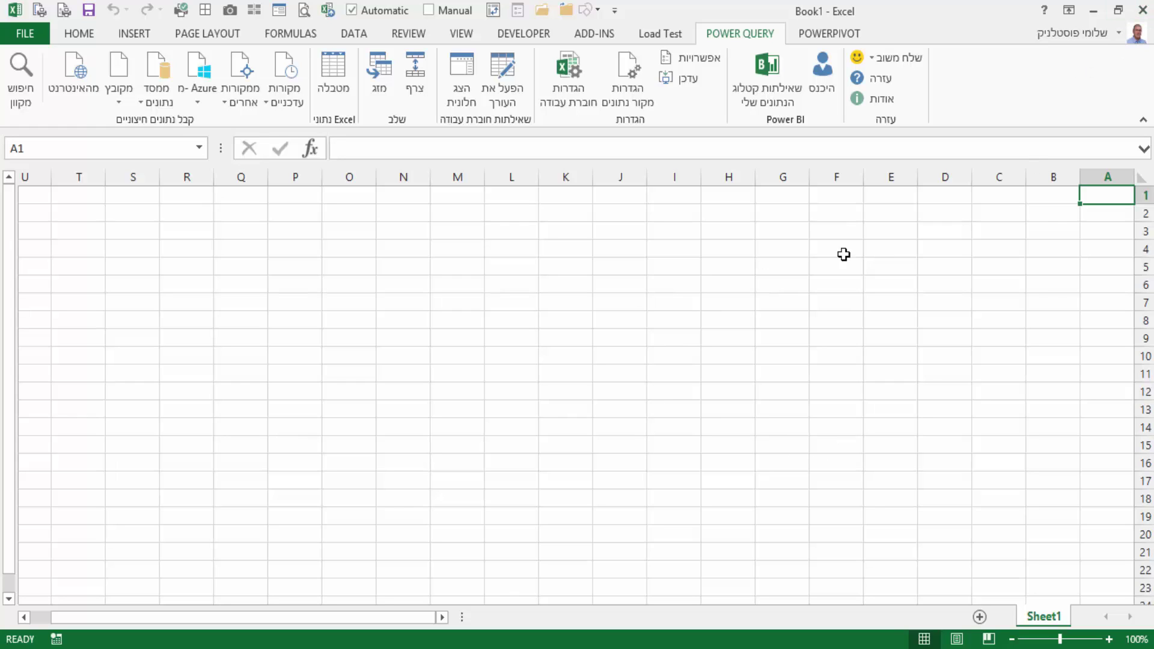
pyautogui.click(1143, 11)
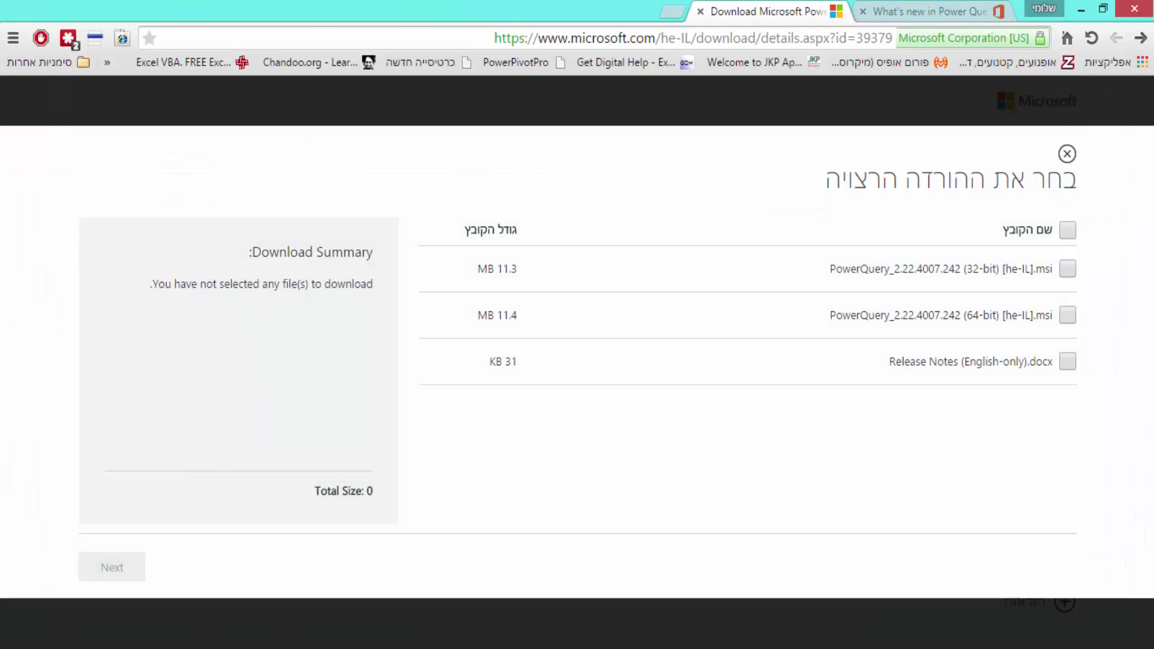
# Download PowerQuery_2.22.4007.242 (32-bit) [he-IL].msi through the direct 'click here' link
pyautogui.click(1068, 271)
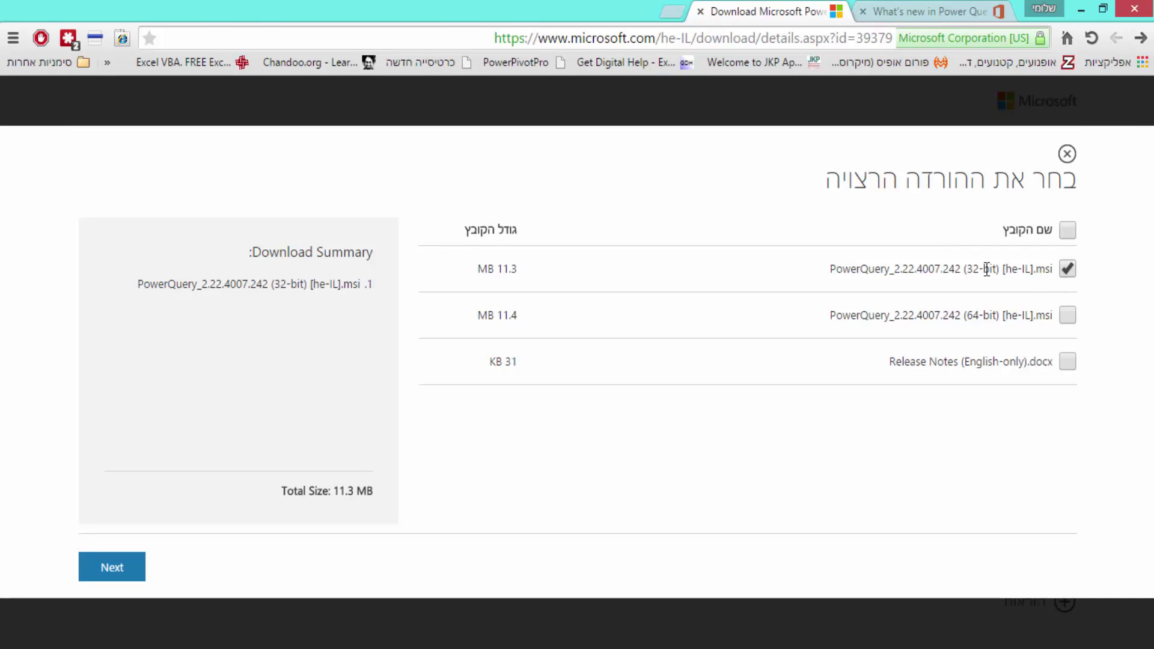
pyautogui.click(114, 570)
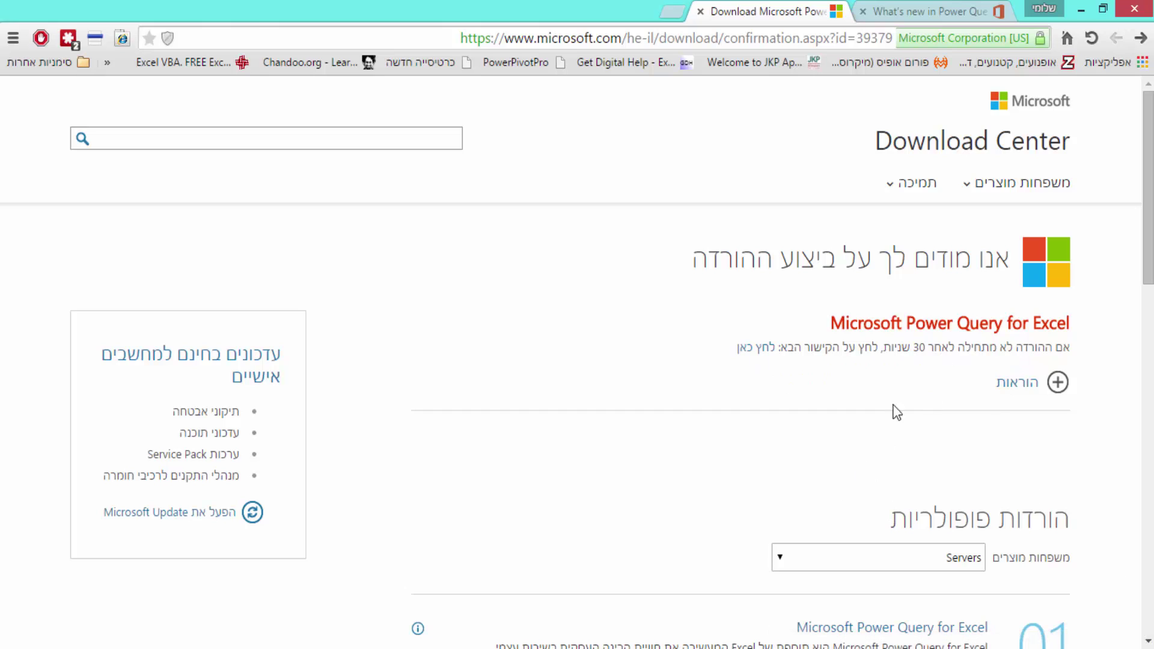
pyautogui.click(750, 350)
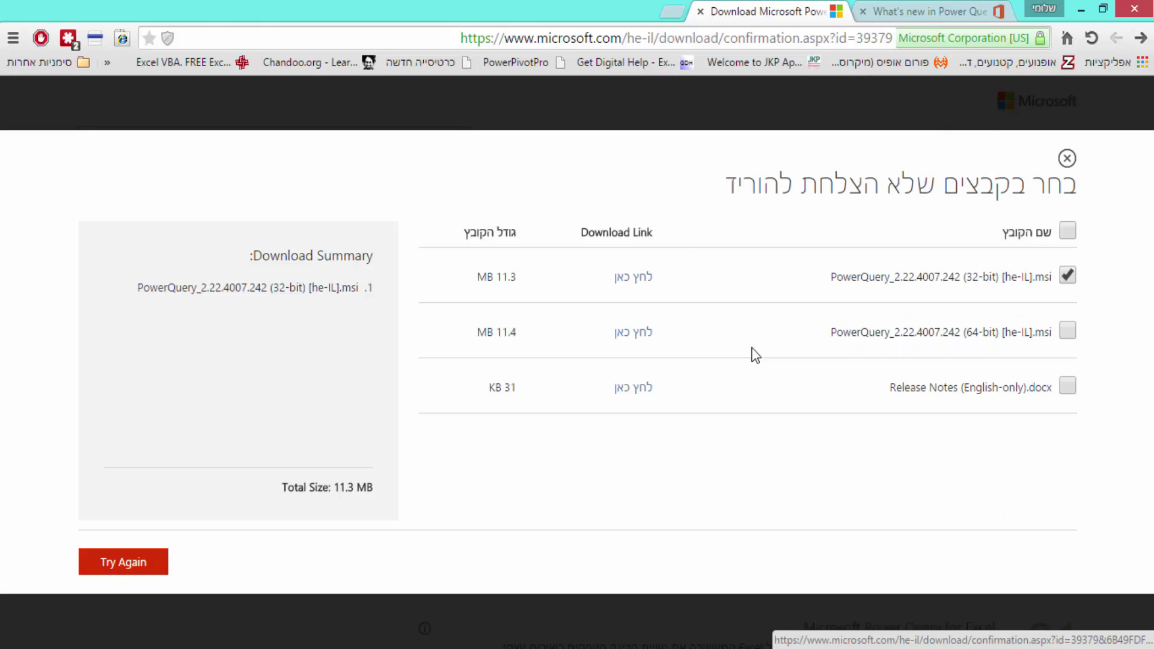
pyautogui.click(627, 281)
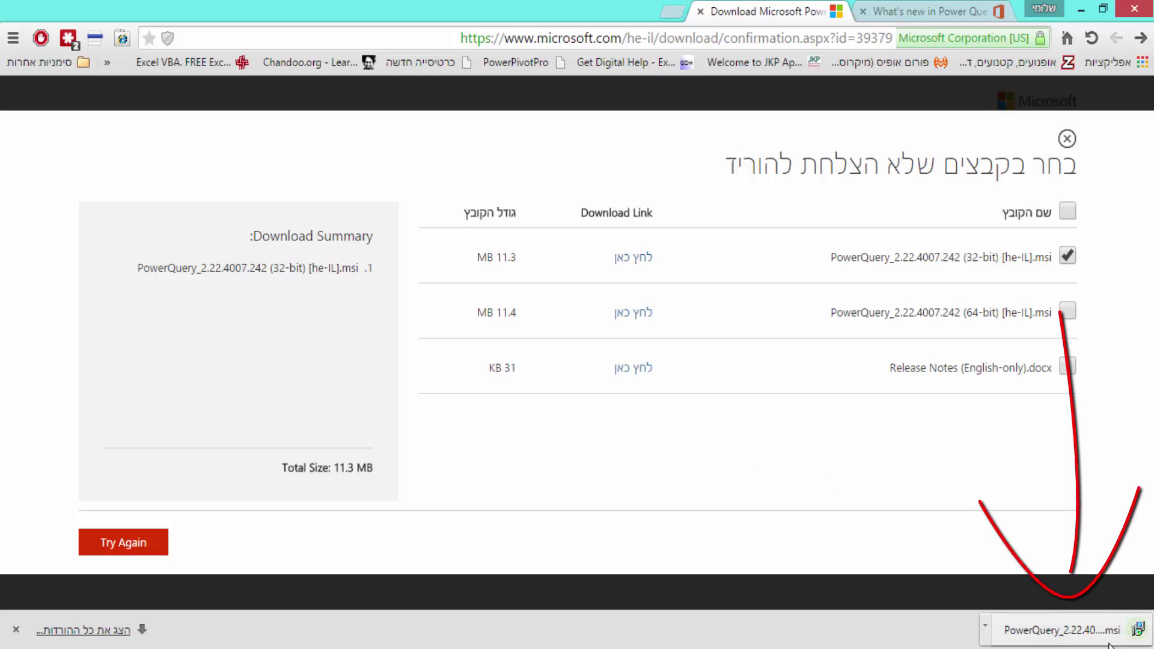
# Open the downloaded Power Query .msi from Chrome's download shelf
pyautogui.click(984, 630)
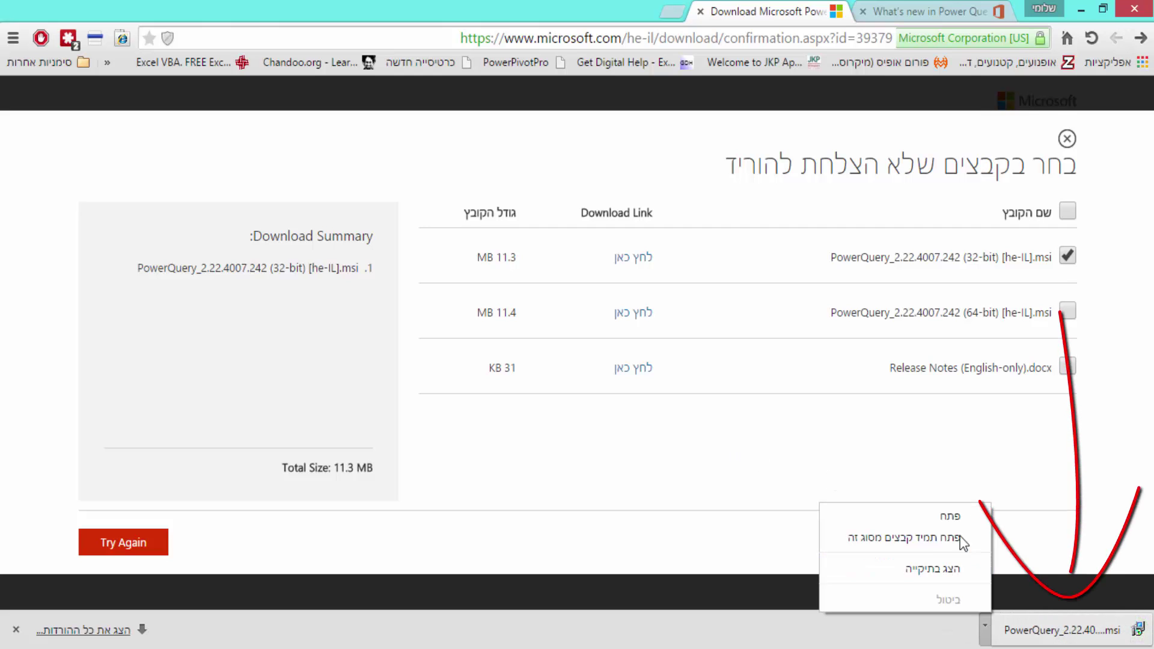
pyautogui.click(953, 517)
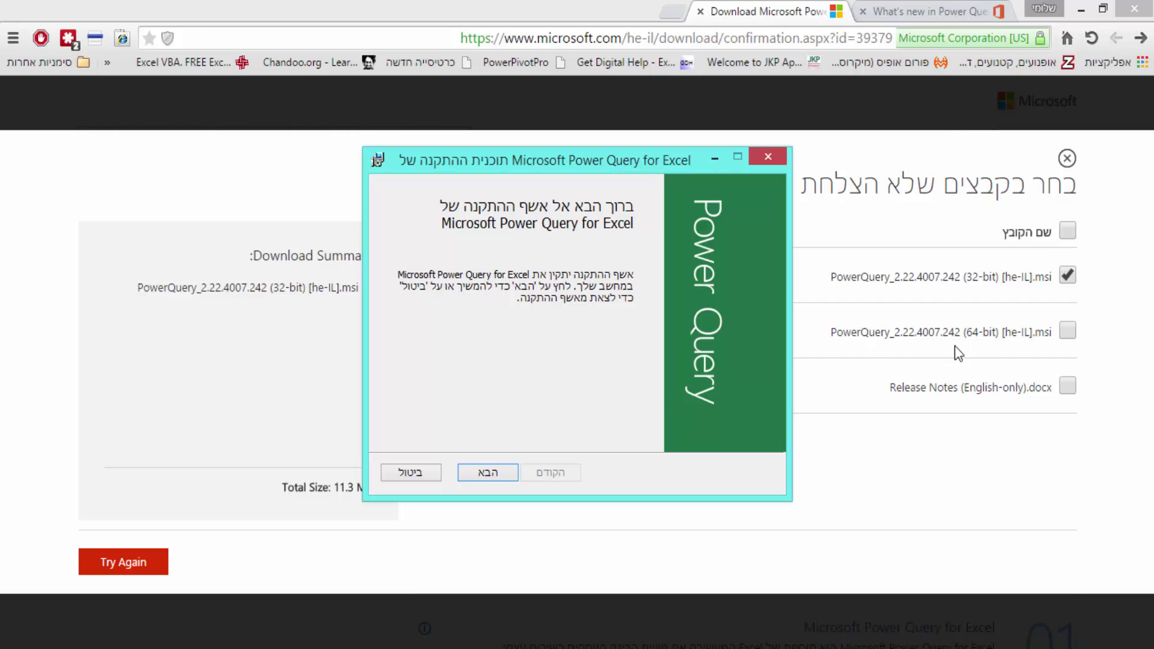
# Accept the license, install to the default folder, and finish Power Query setup
pyautogui.click(489, 477)
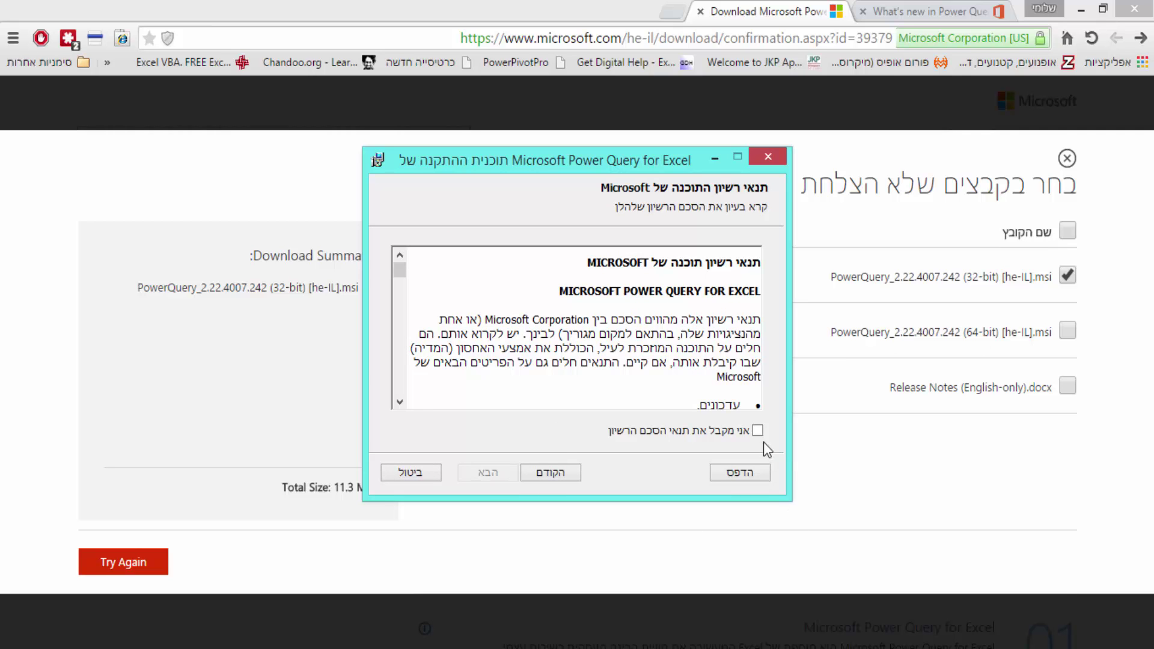
pyautogui.click(757, 431)
pyautogui.click(504, 479)
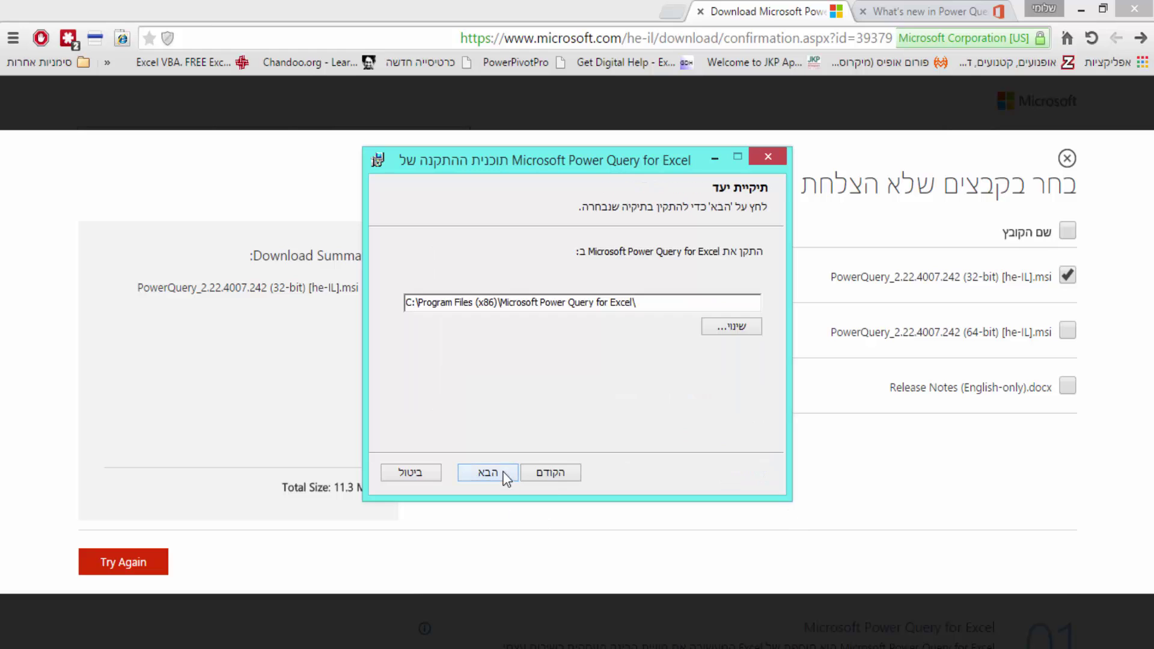
pyautogui.click(496, 477)
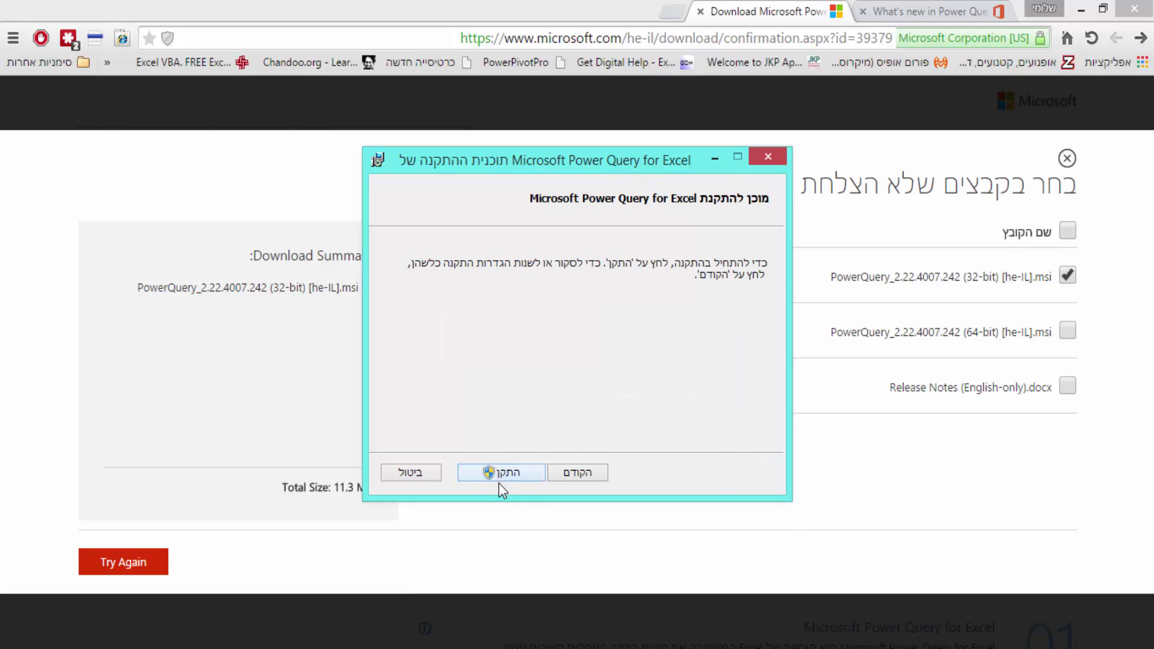
pyautogui.click(512, 472)
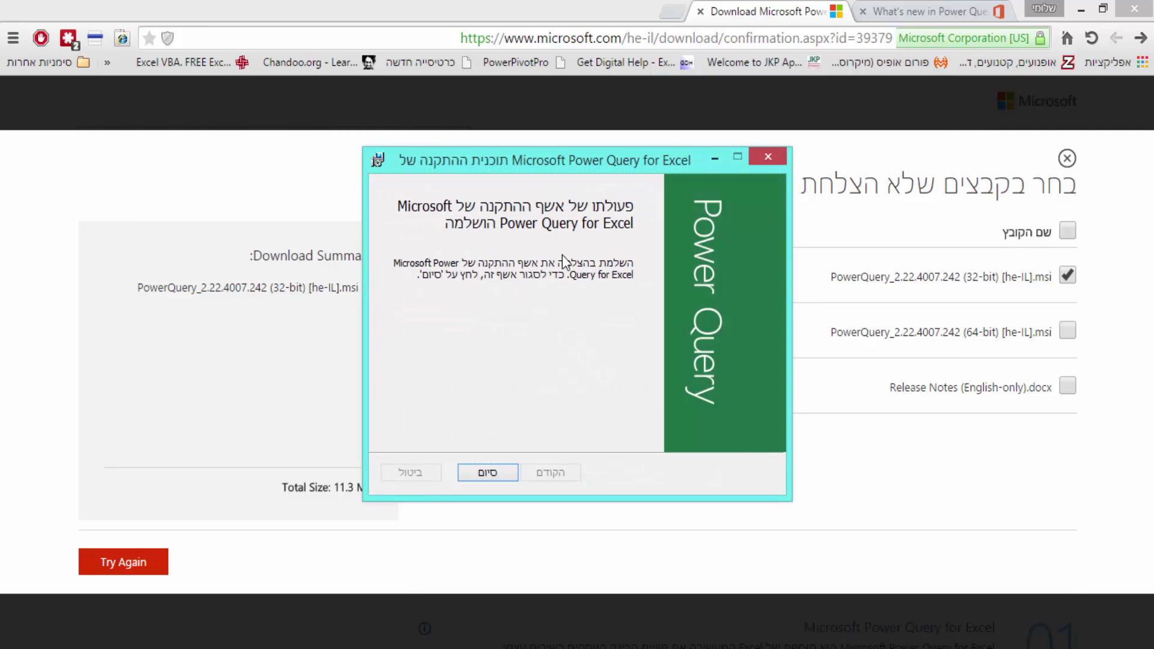
pyautogui.click(488, 479)
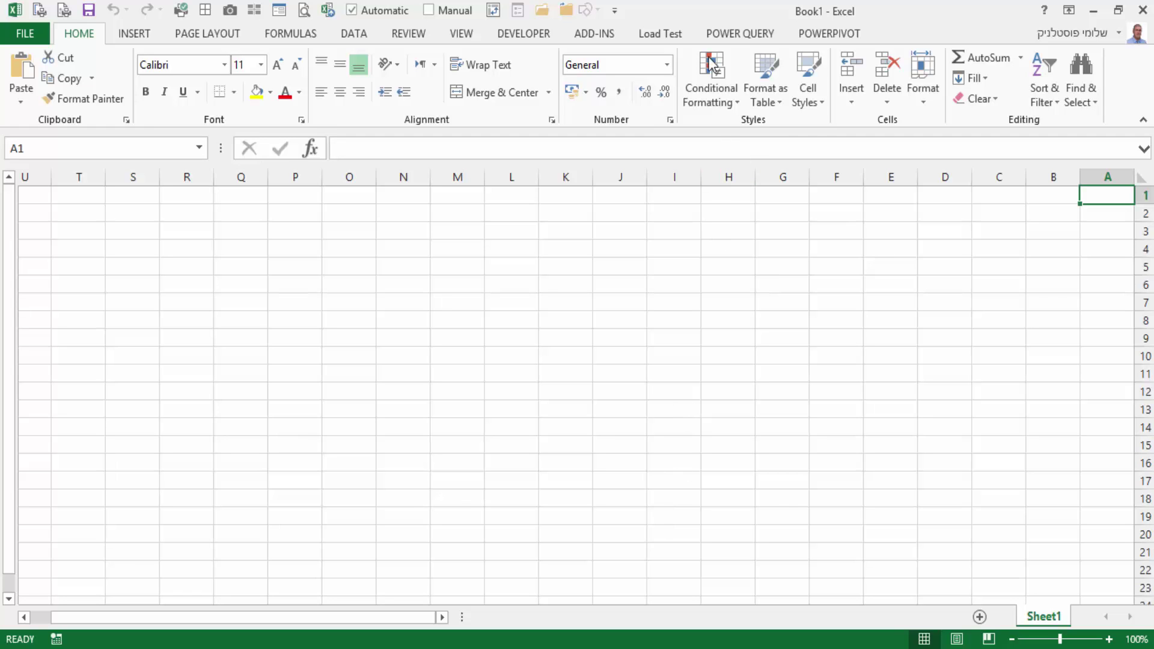
# Show the Hebrew-labelled Power Query 2.22.4007.242 tab in the reopened Excel
pyautogui.click(741, 33)
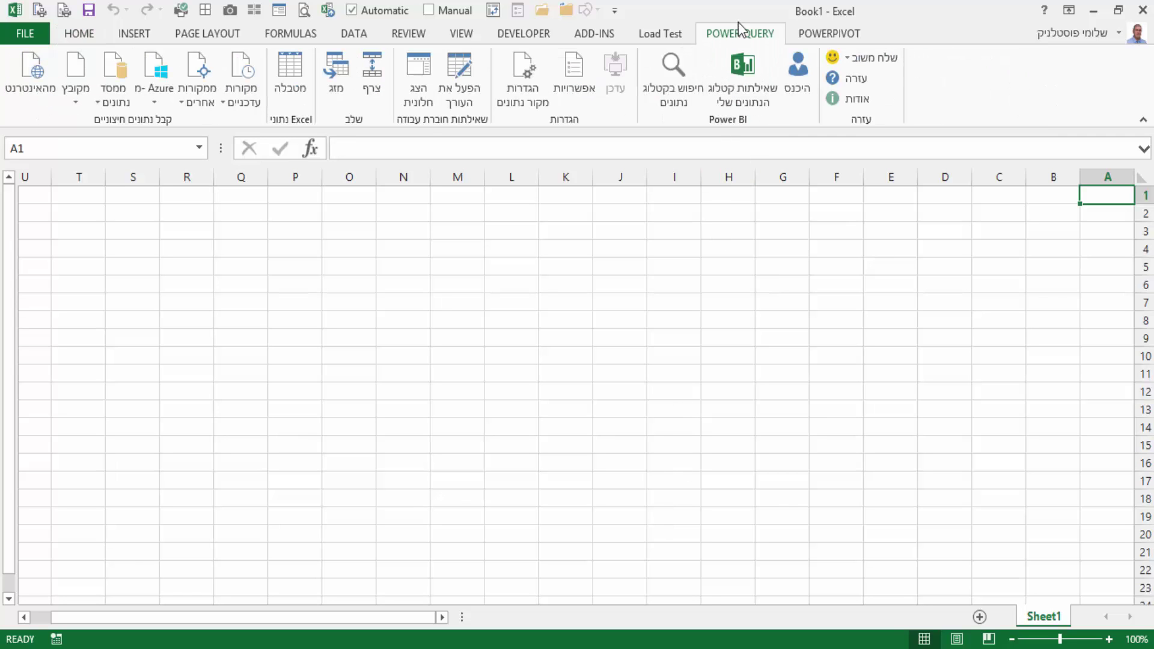